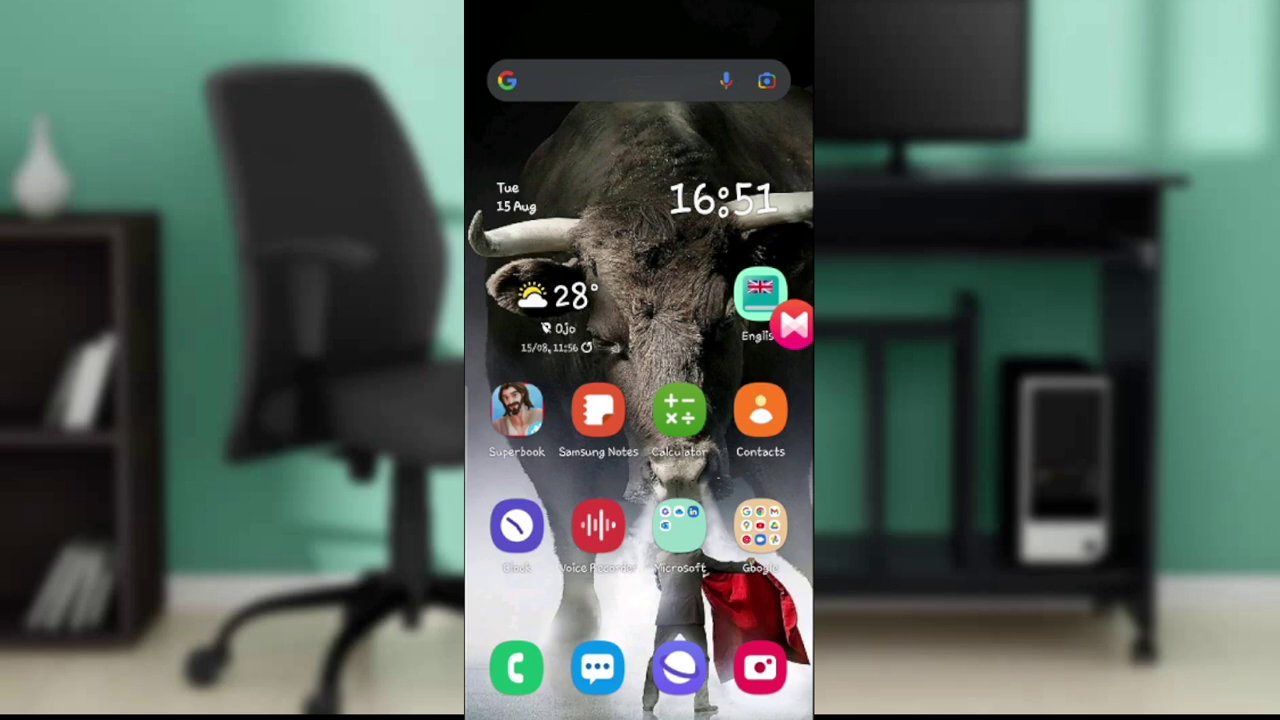
Launch Google Chat from the One UI app drawer
left_click_drag(640, 600, 640, 250)
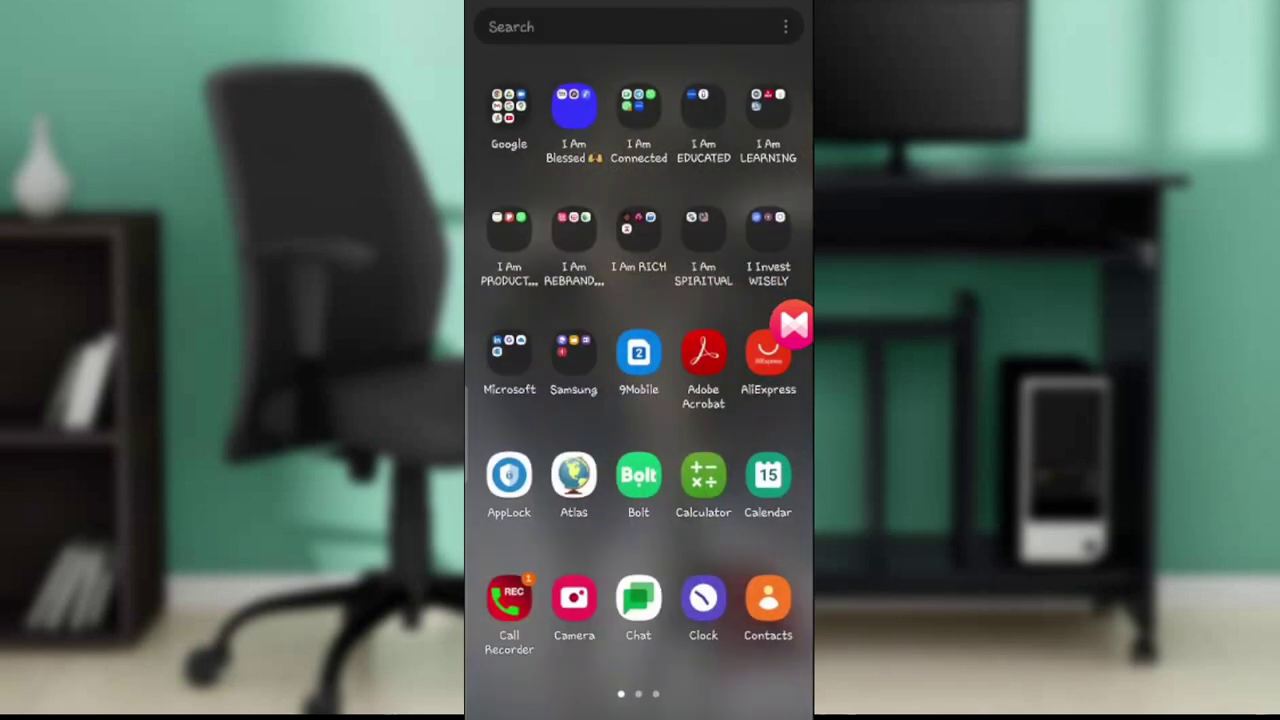
left_click(638, 600)
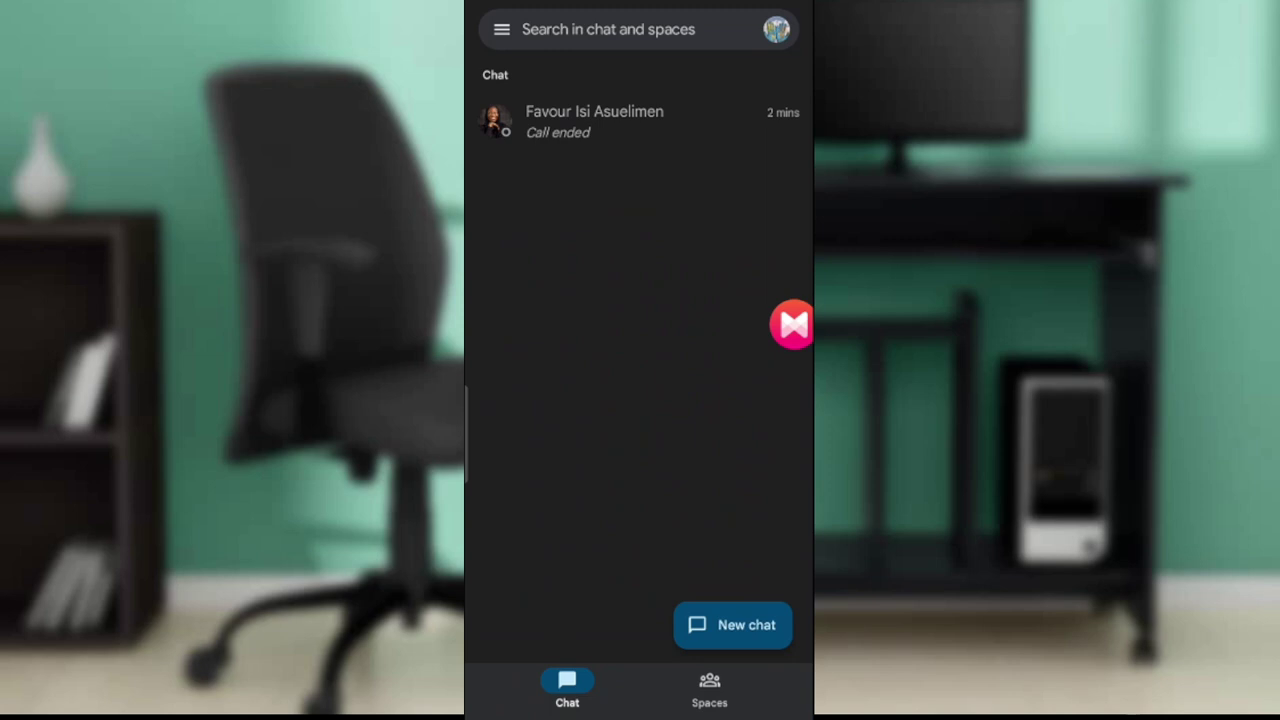
Go from the Chat profile picture to Manage your Google Account
left_click(776, 29)
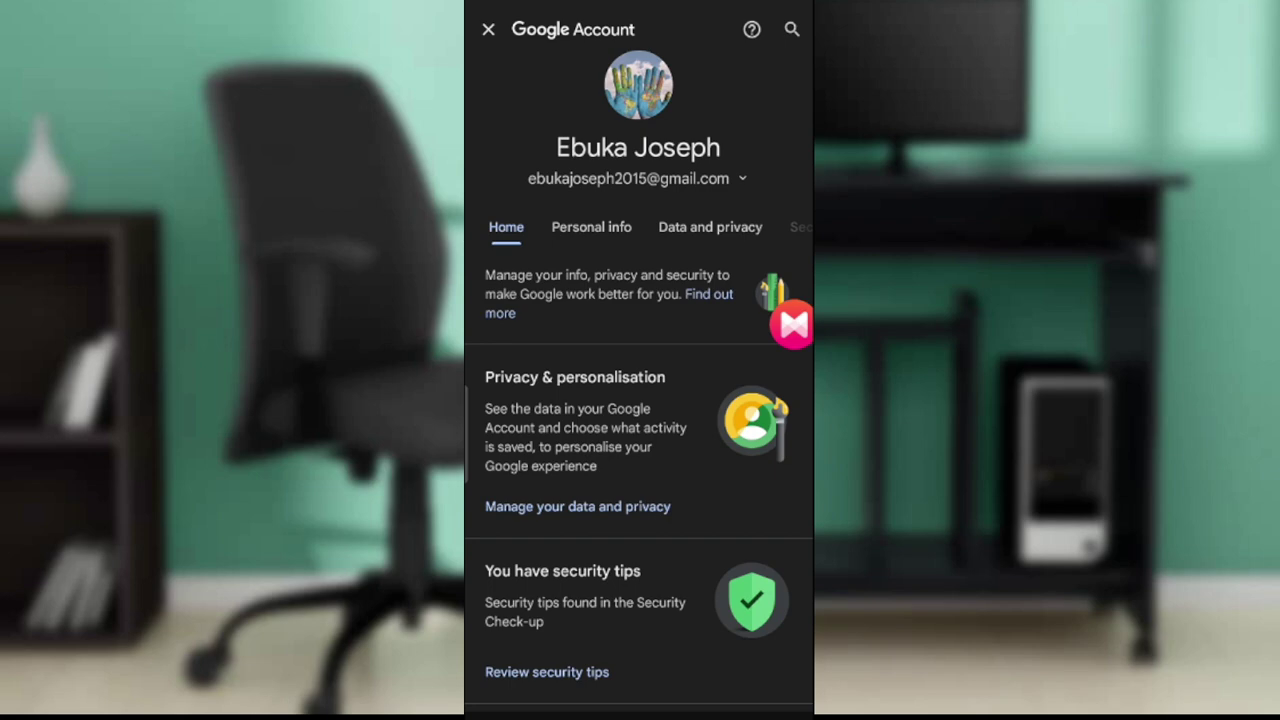
scroll(639, 400, "down", 10)
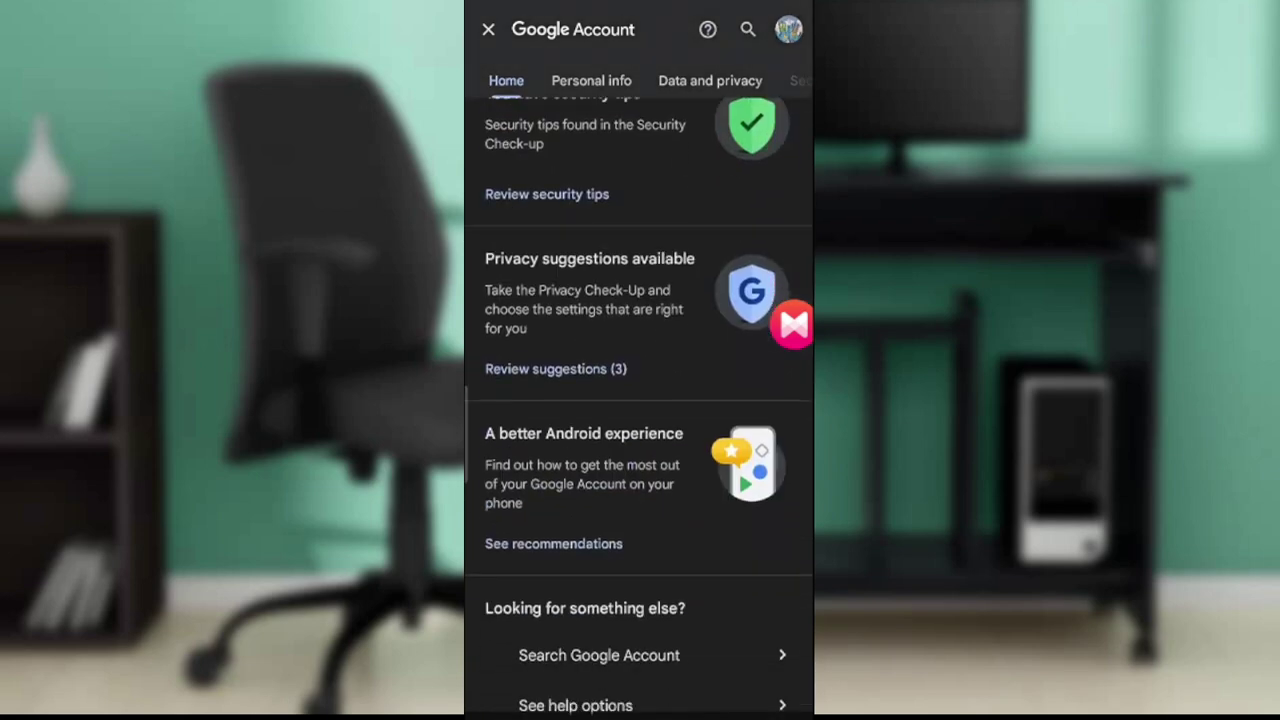
scroll(639, 400, "up", 2)
scroll(639, 400, "up", 5)
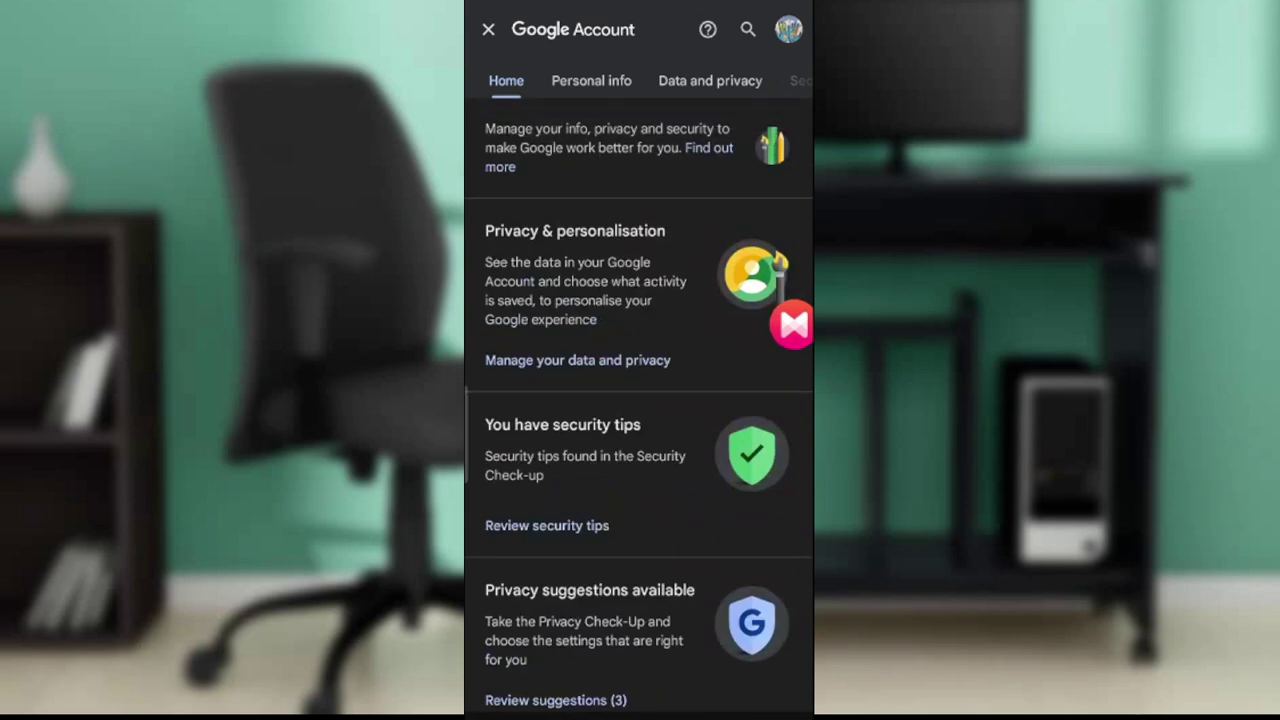
scroll(639, 80, "right", 2)
scroll(639, 80, "right", 2)
scroll(639, 80, "right", 2)
scroll(639, 80, "right", 2)
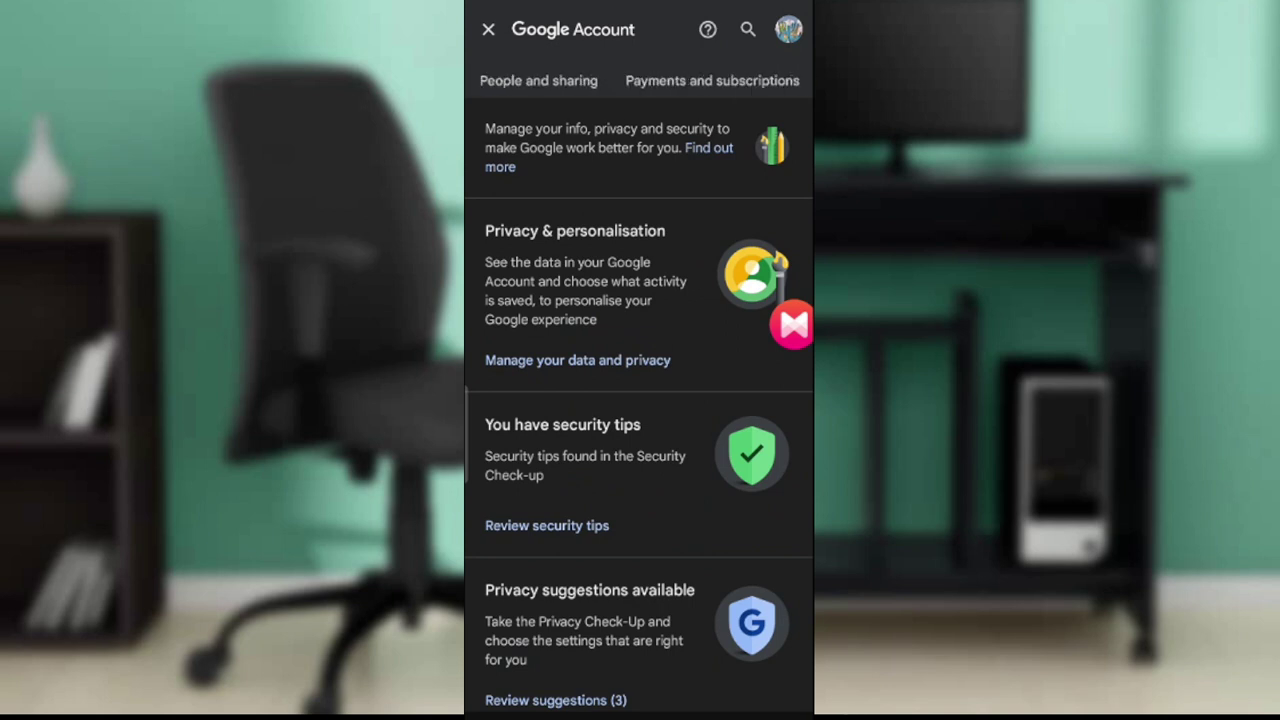
scroll(639, 80, "left", 3)
scroll(639, 80, "left", 2)
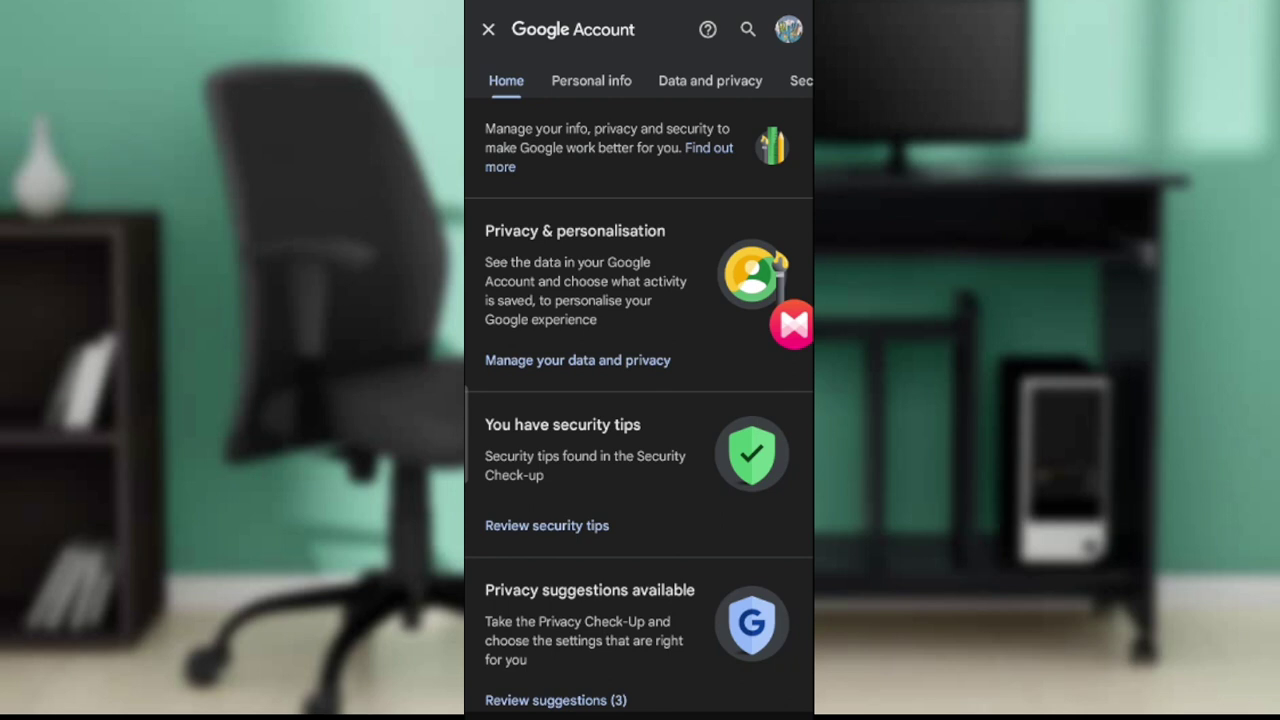
Open Data and privacy and bring the More options section with account deletion into view
left_click(577, 360)
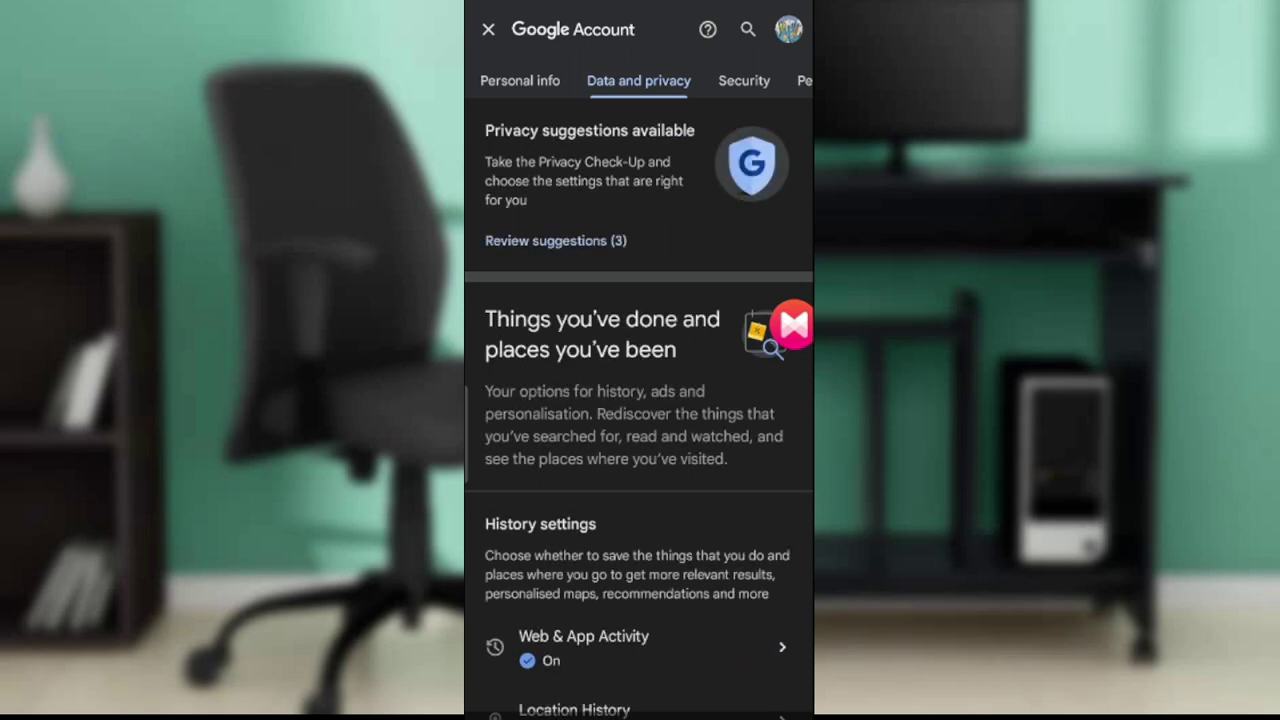
scroll(639, 416, "down", 3)
scroll(639, 408, "down", 5)
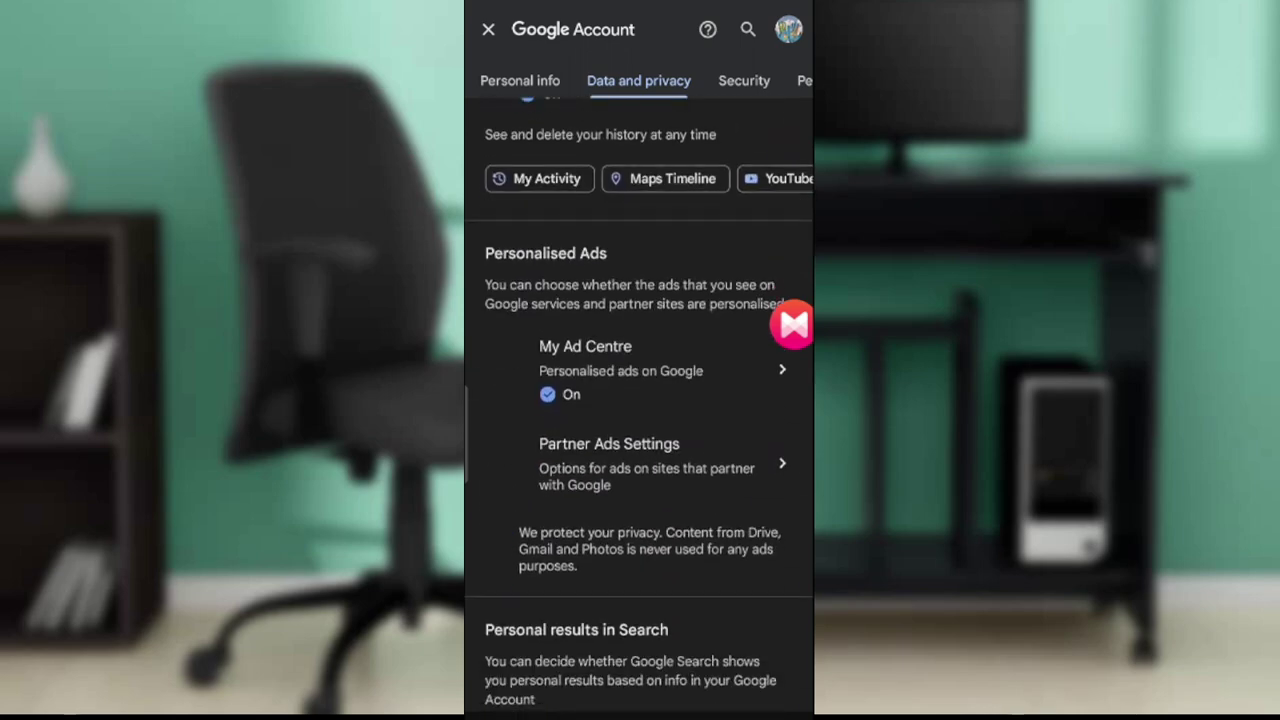
scroll(639, 408, "down", 5)
scroll(639, 408, "down", 5)
scroll(639, 408, "down", 5)
scroll(639, 408, "down", 2)
scroll(639, 408, "down", 1)
scroll(639, 408, "down", 5)
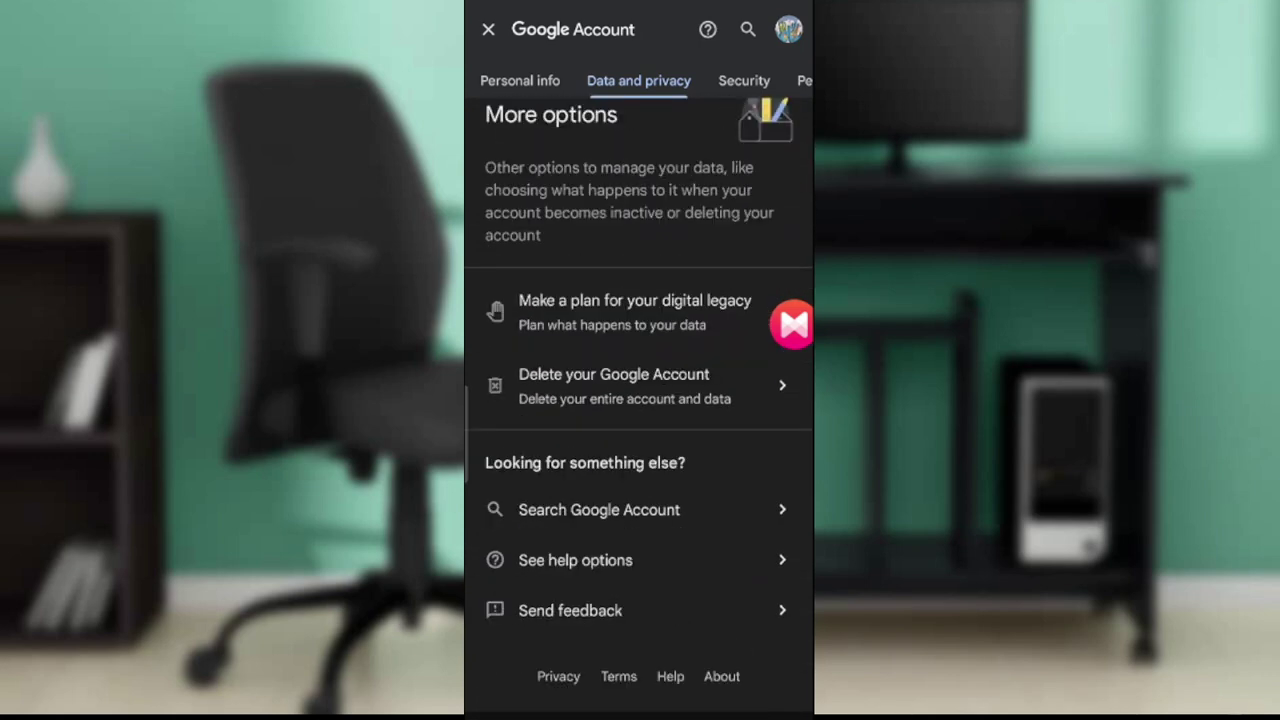
scroll(639, 400, "up", 1)
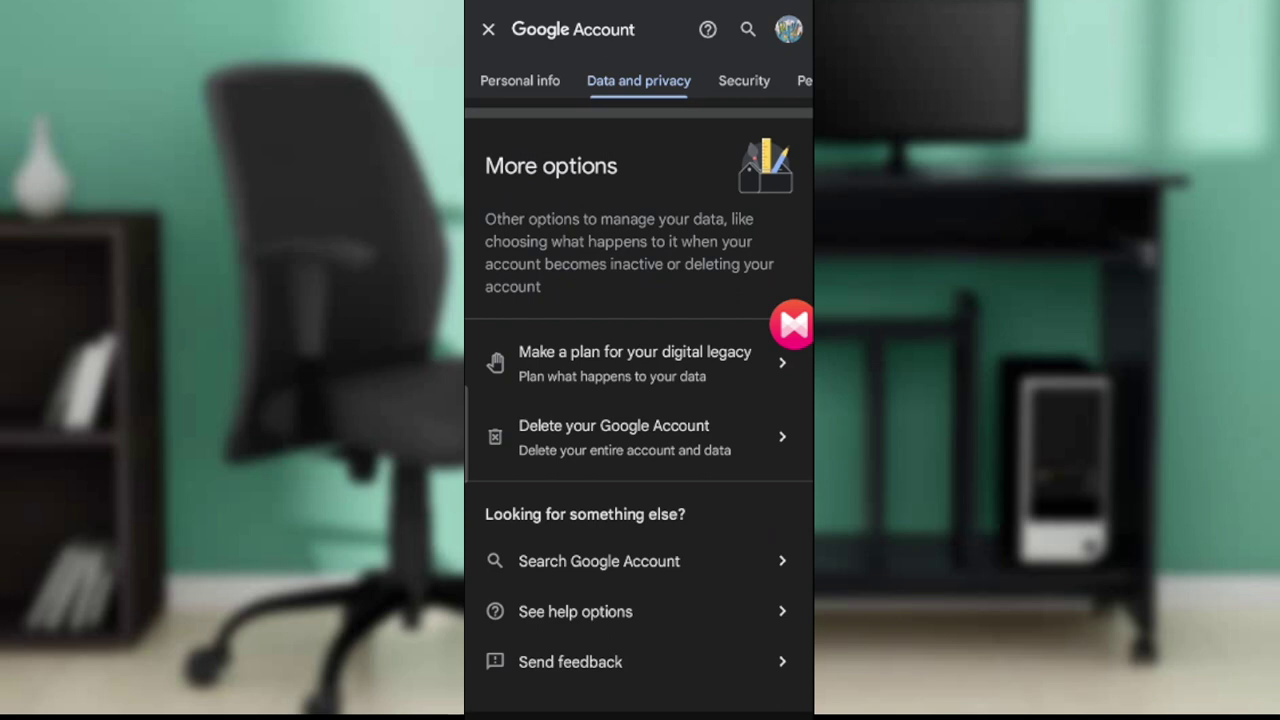
Choose 'Delete your Google Account' to reach the password check
left_click(614, 437)
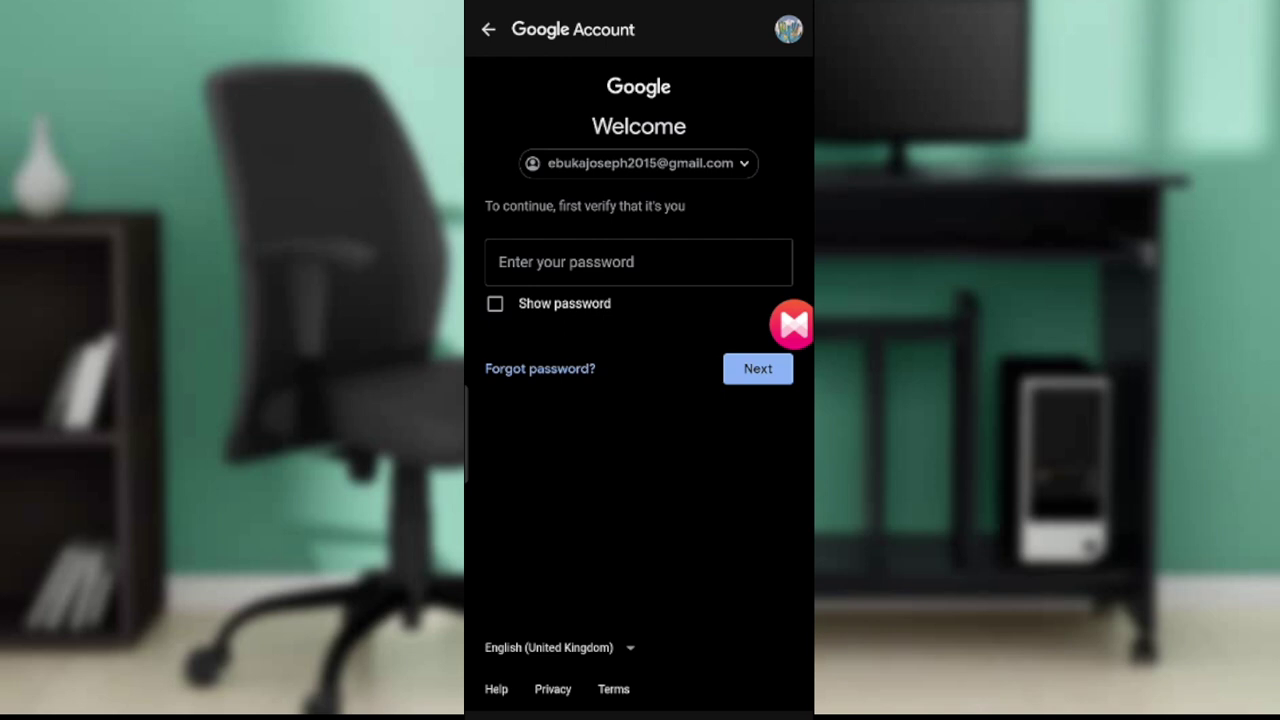
Cycle through recent apps from Meet back to the Google Account page
left_click(541, 714)
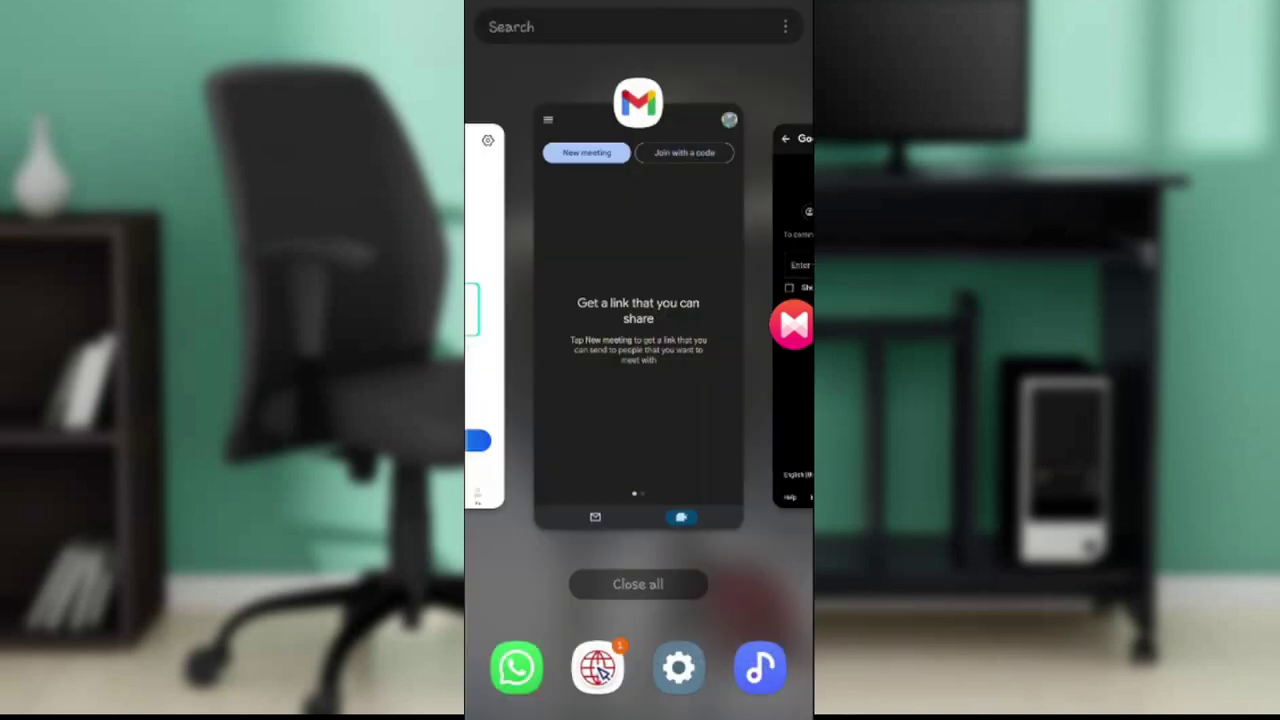
left_click(638, 250)
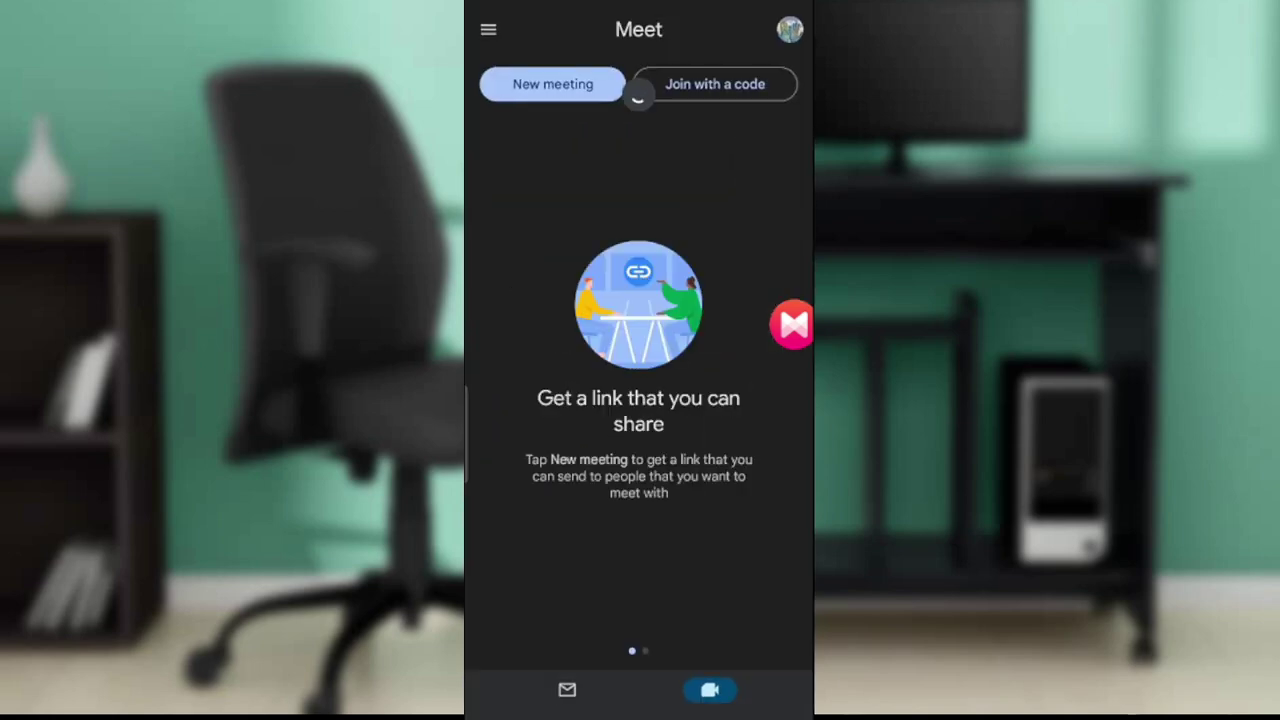
left_click(541, 714)
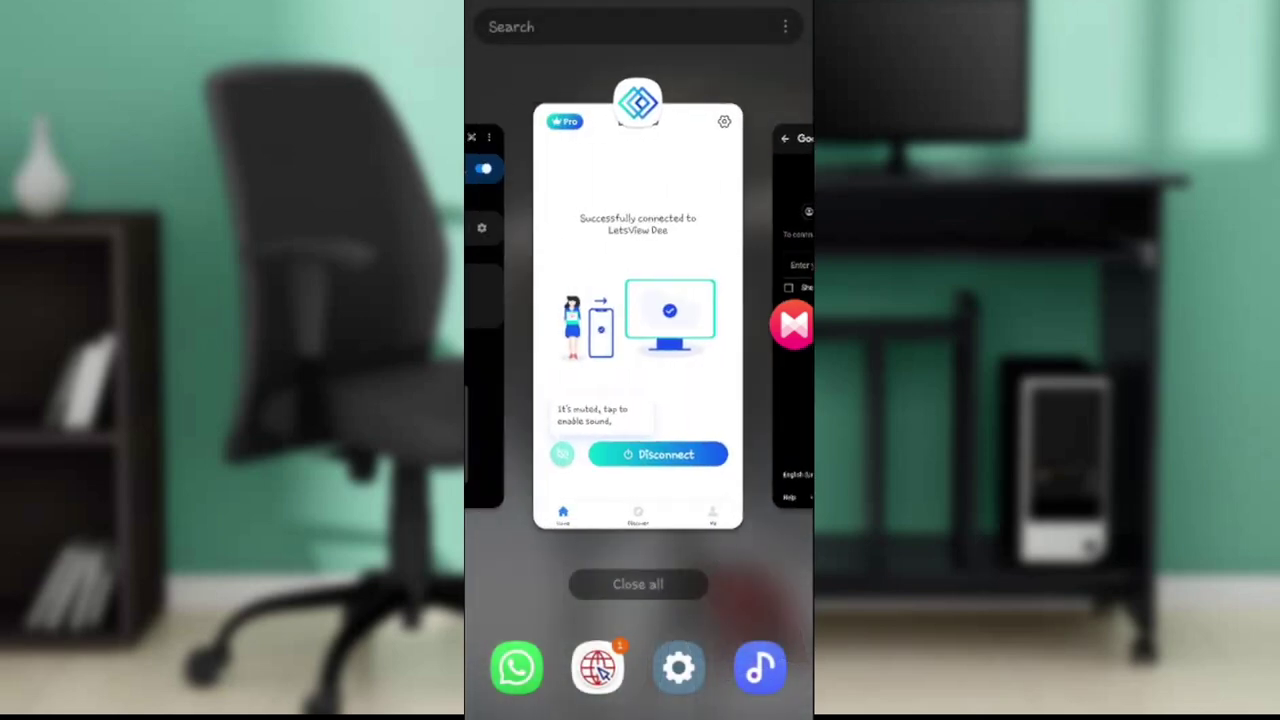
left_click_drag(700, 300, 520, 300)
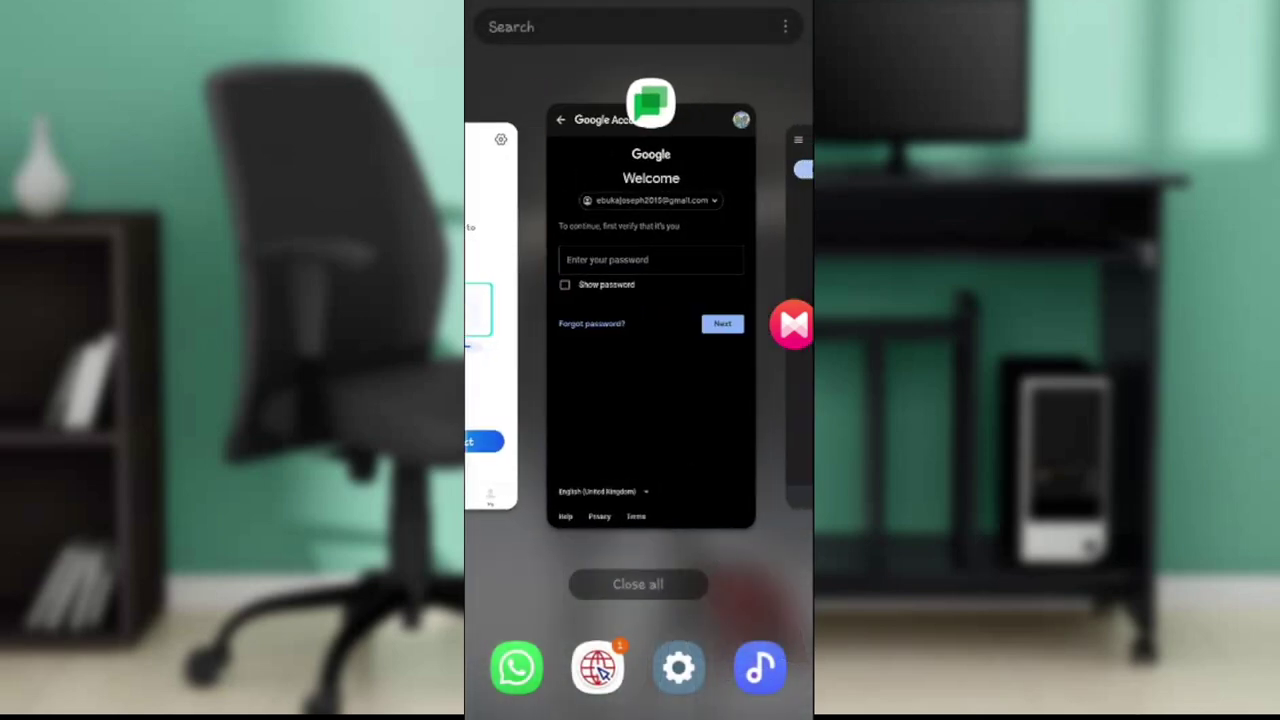
left_click(651, 320)
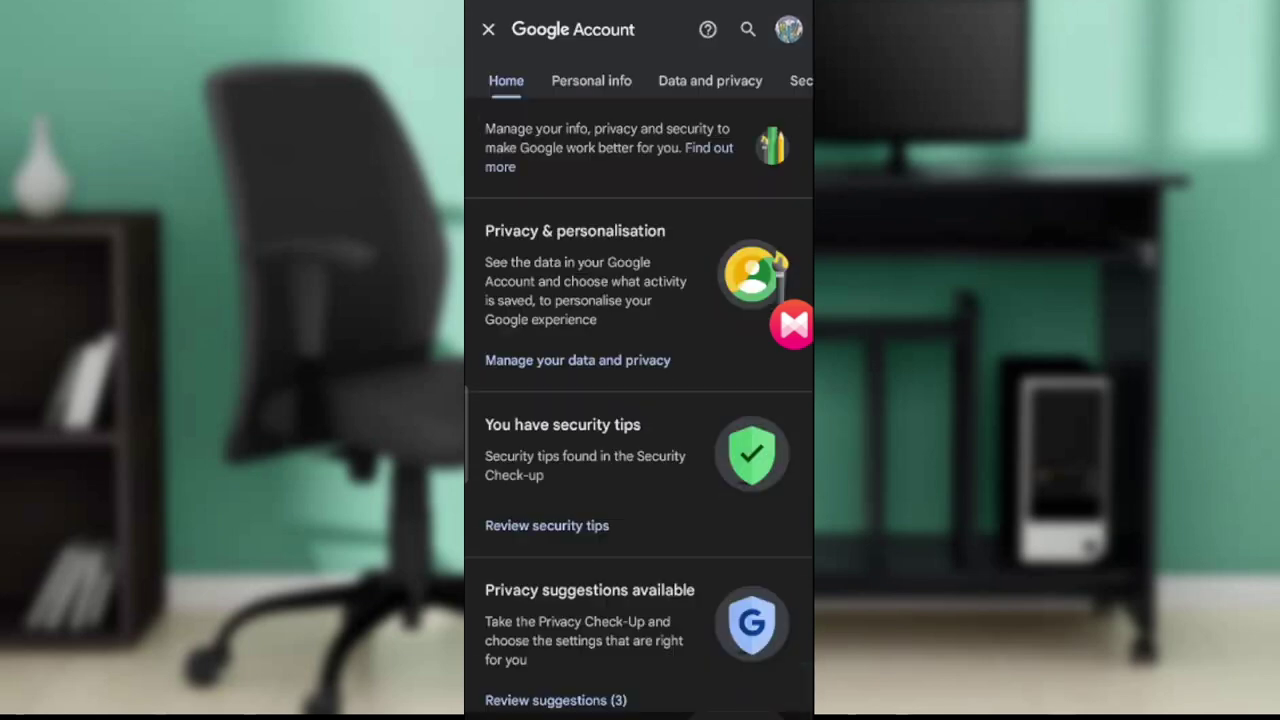
Relaunch Google Chat and open then dismiss its status and settings menu
left_click(638, 598)
left_click(501, 29)
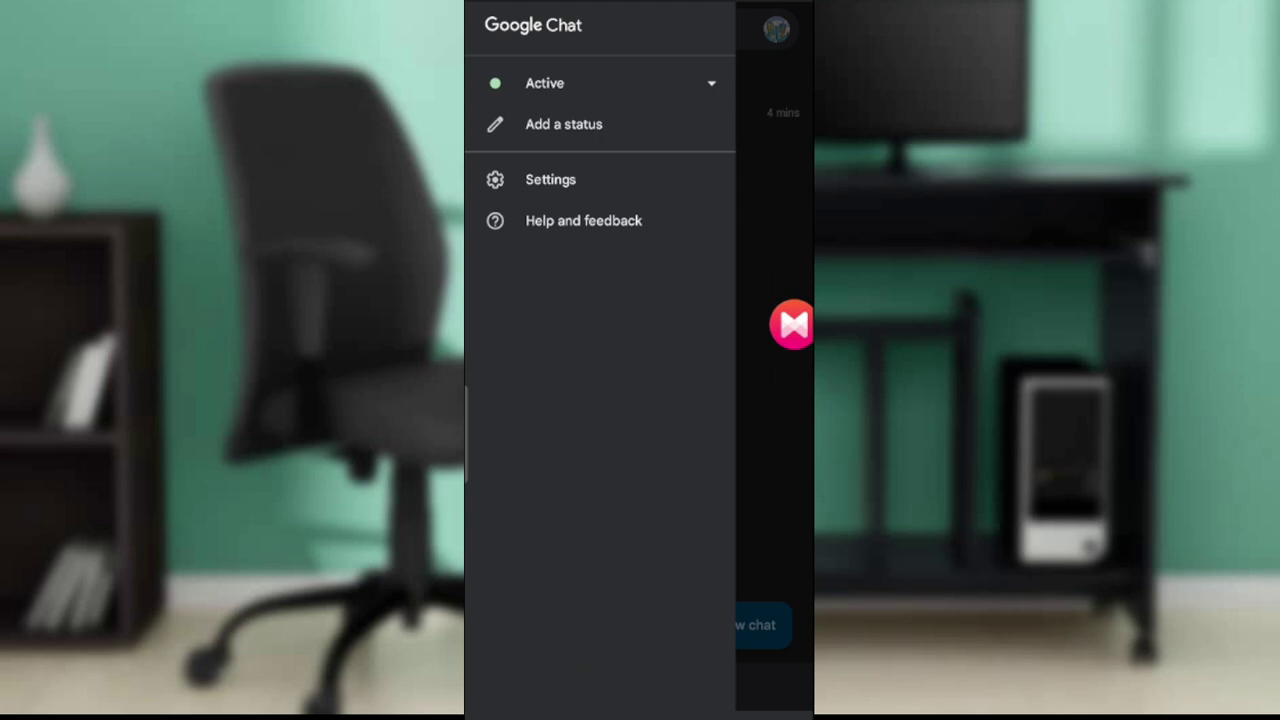
left_click(775, 450)
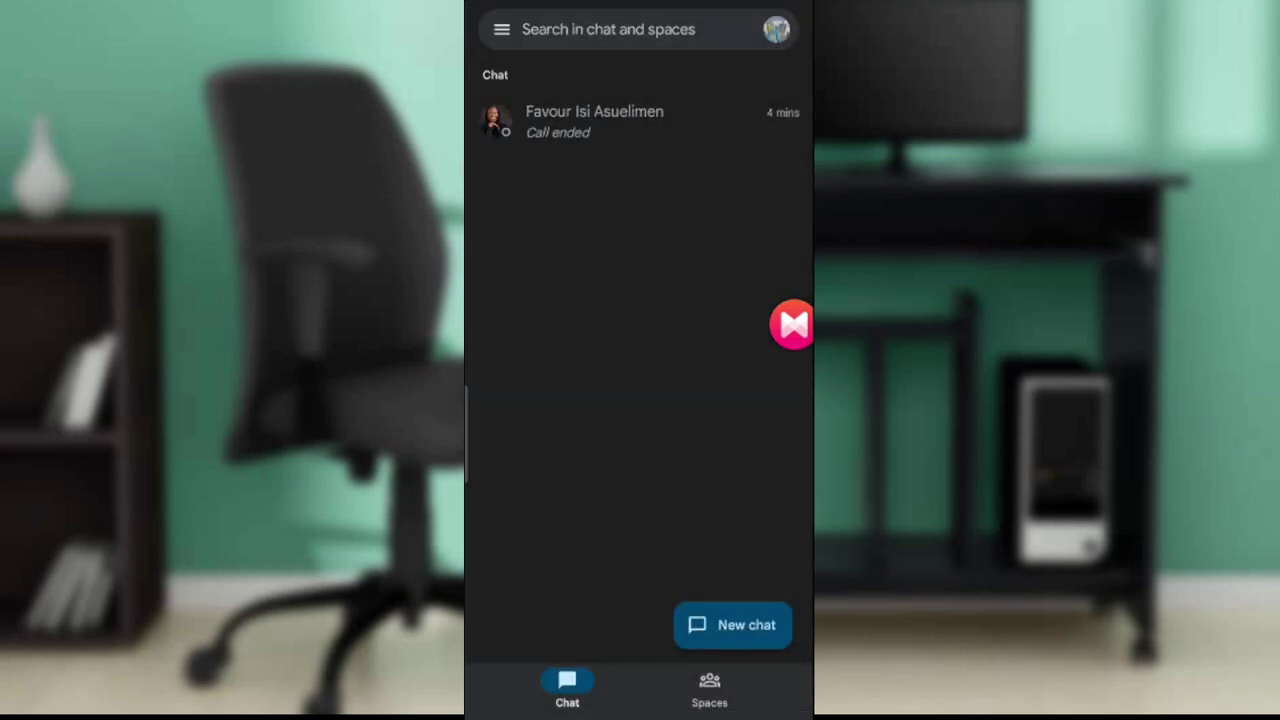